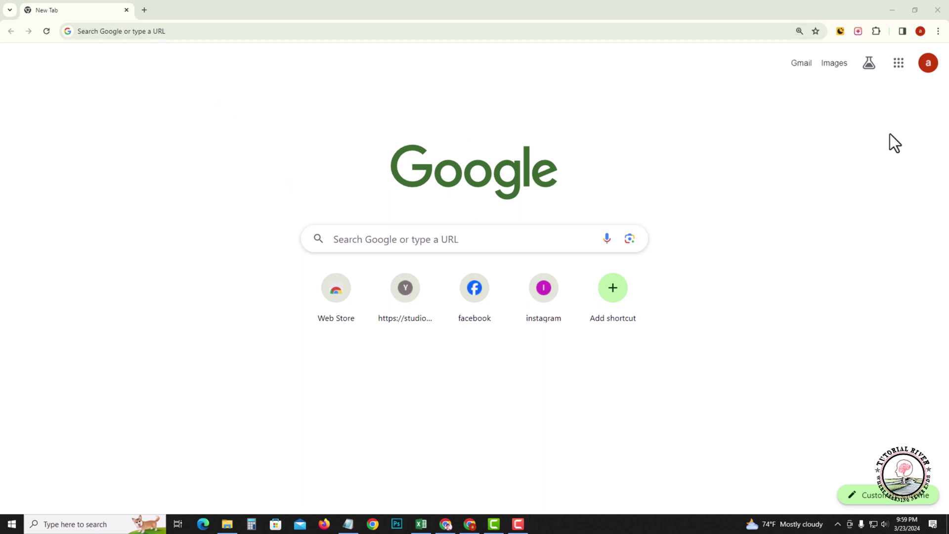
Open the Google Account home page from the Chrome profile avatar menu
left_click(928, 66)
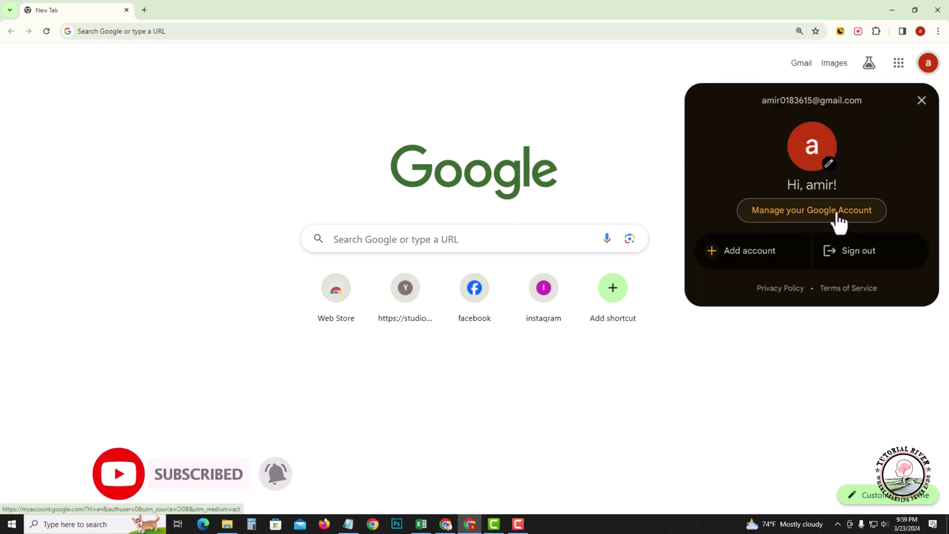
left_click(837, 217)
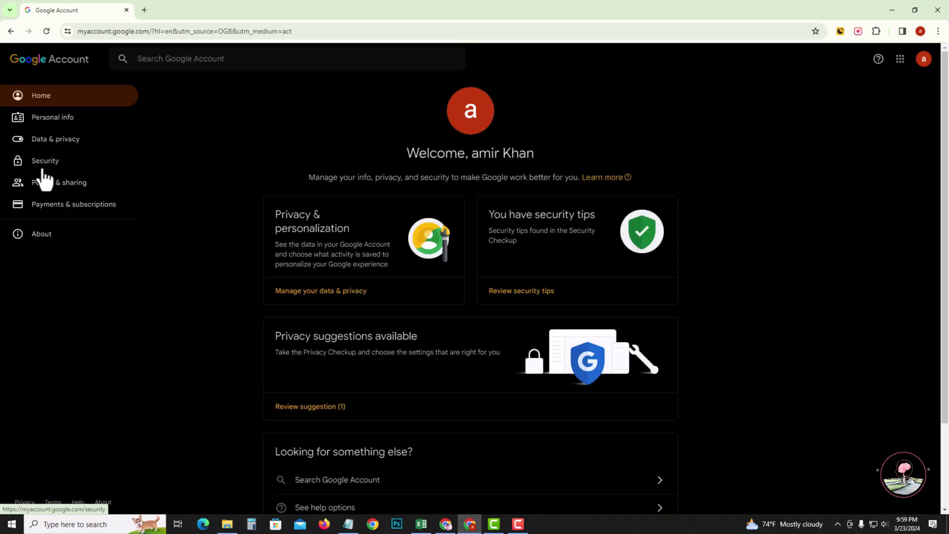
Go to Security and open Password Manager's list of four saved sites
left_click(61, 167)
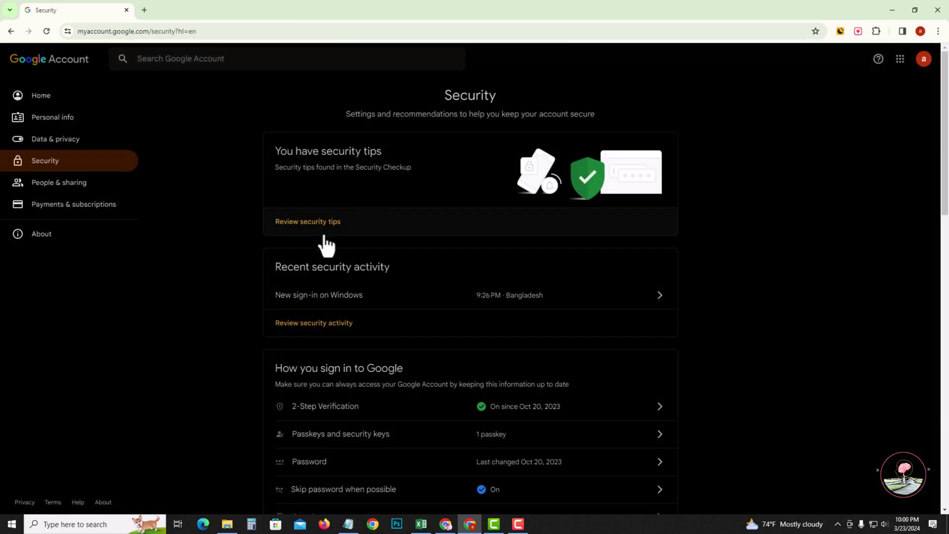
scroll(327, 248, "down", 1)
scroll(328, 247, "down", 3)
scroll(328, 248, "down", 3)
scroll(328, 248, "down", 1)
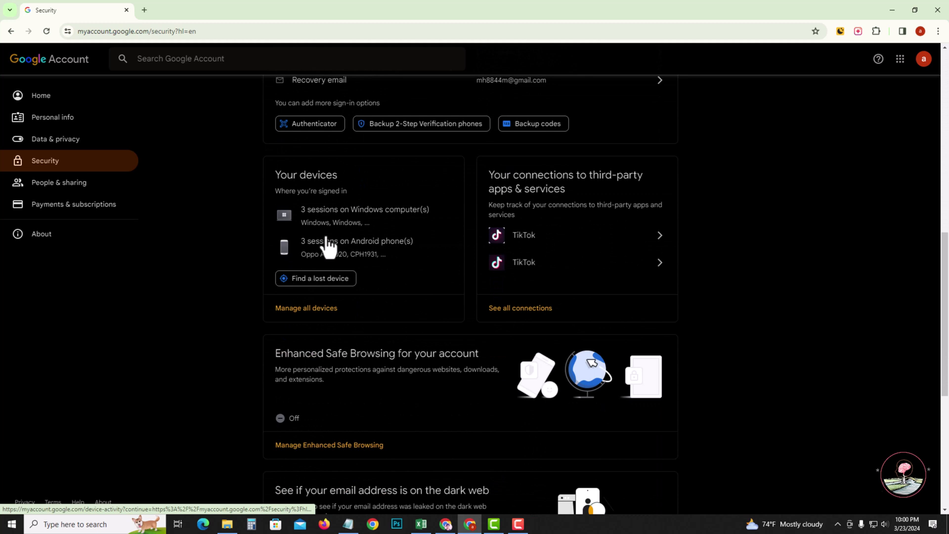
scroll(328, 248, "down", 1)
scroll(328, 245, "down", 3)
scroll(328, 245, "down", 1)
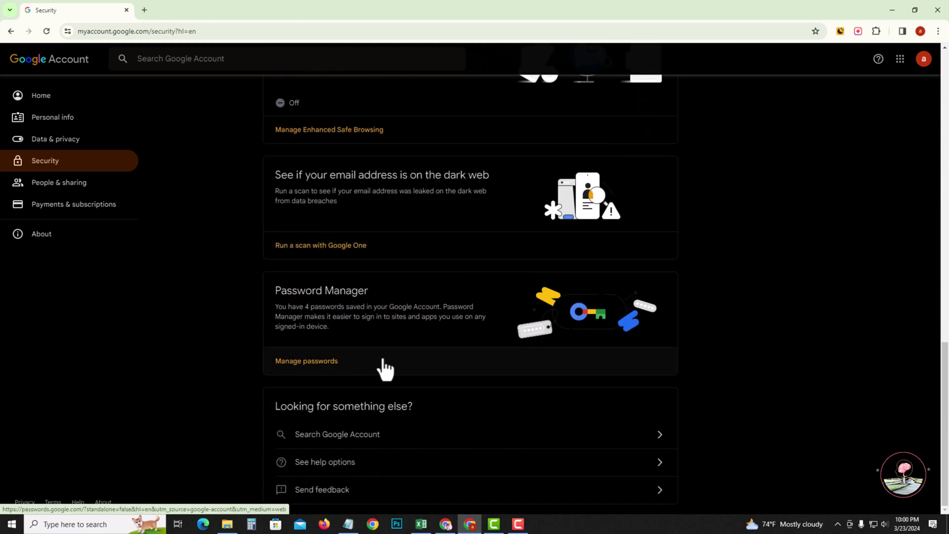
left_click(345, 371)
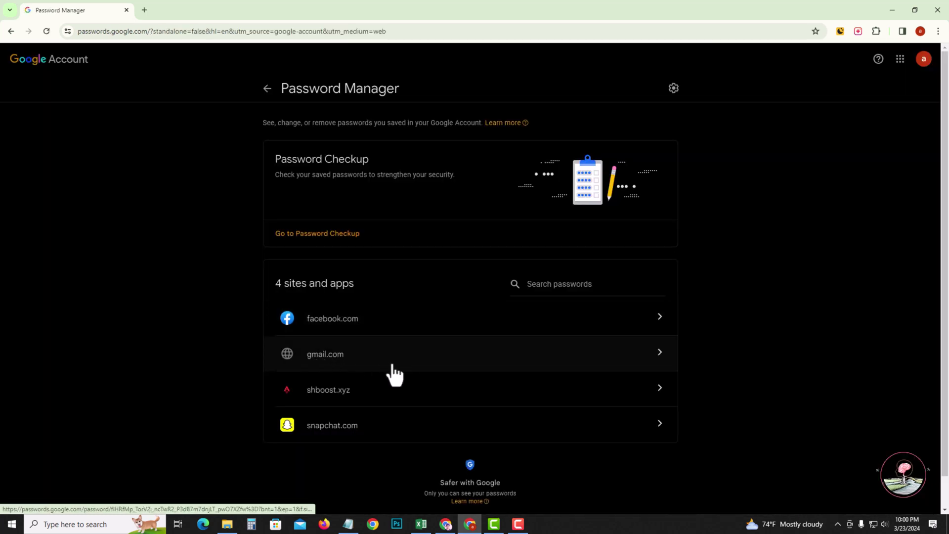
Open the gmail.com entry and confirm identity with the account password
left_click(393, 356)
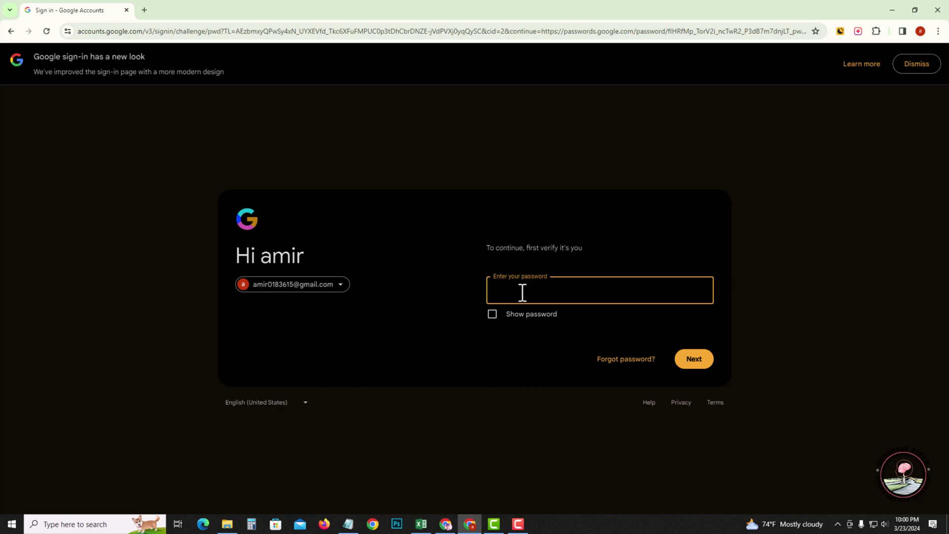
left_click(683, 362)
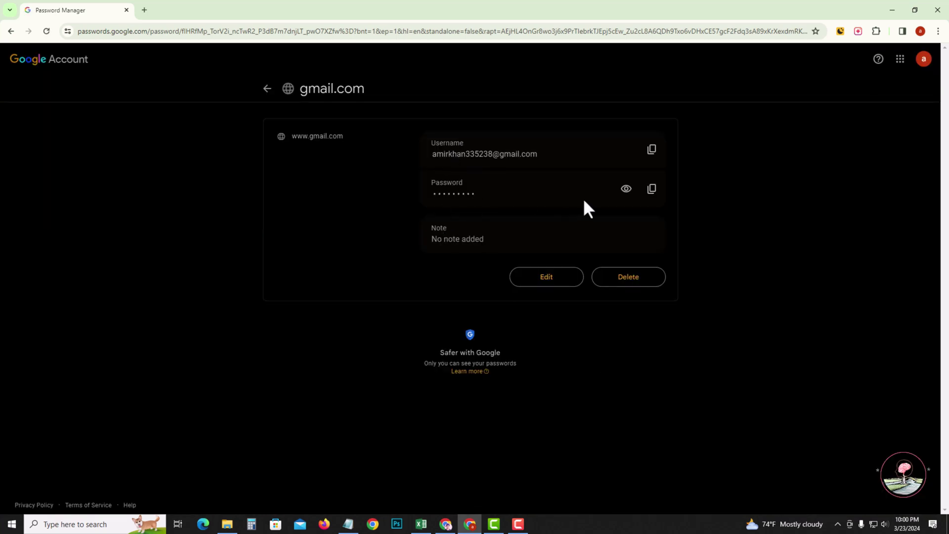
left_click(626, 189)
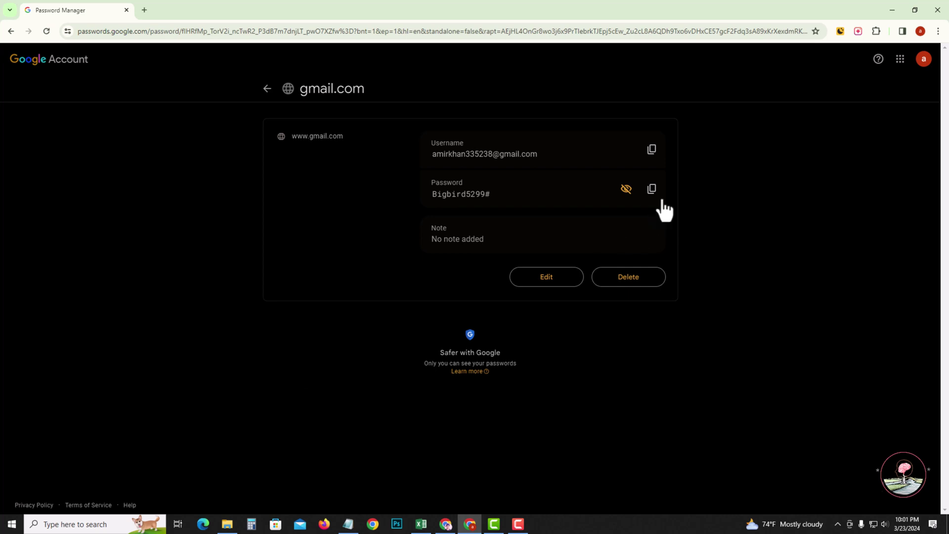
left_click(626, 189)
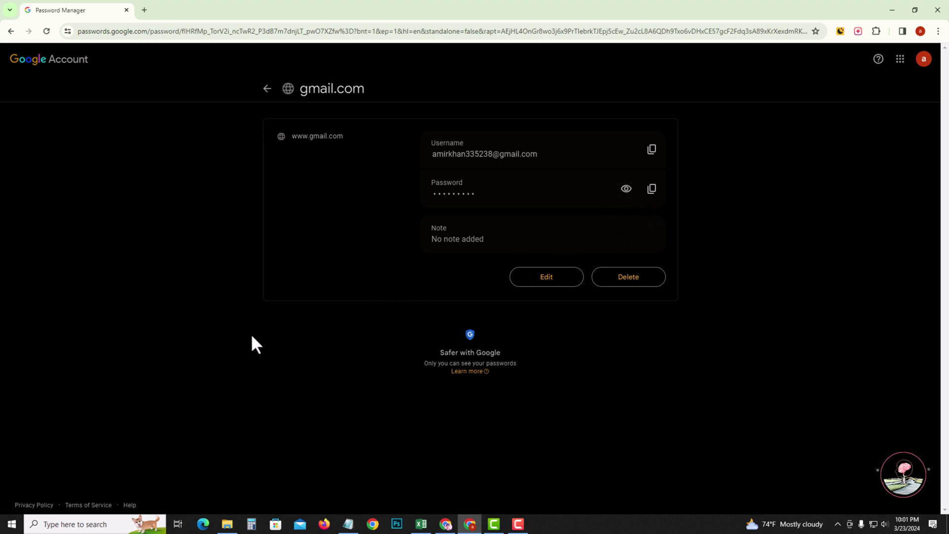